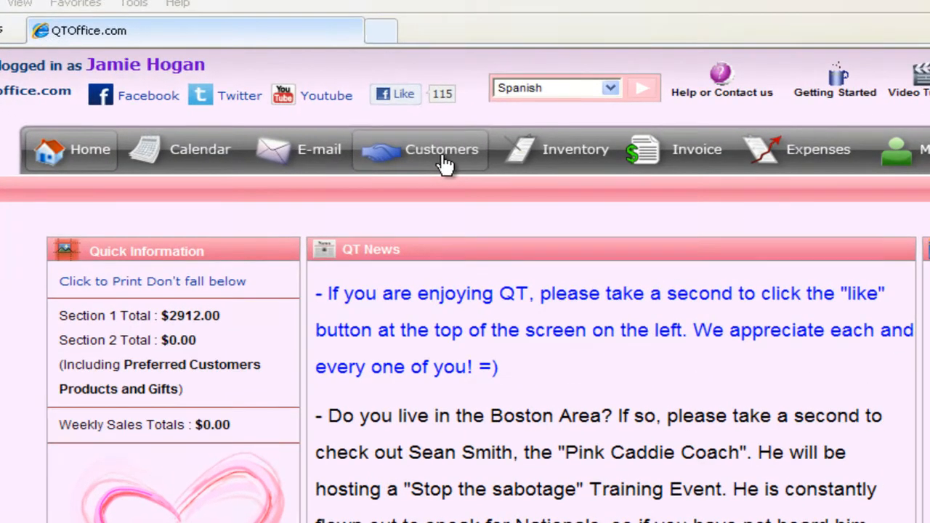
Go to Customers and open the Import Customer(s) page from the pink sub-menu
{"action": "left_click", "coordinate": [416, 161]}
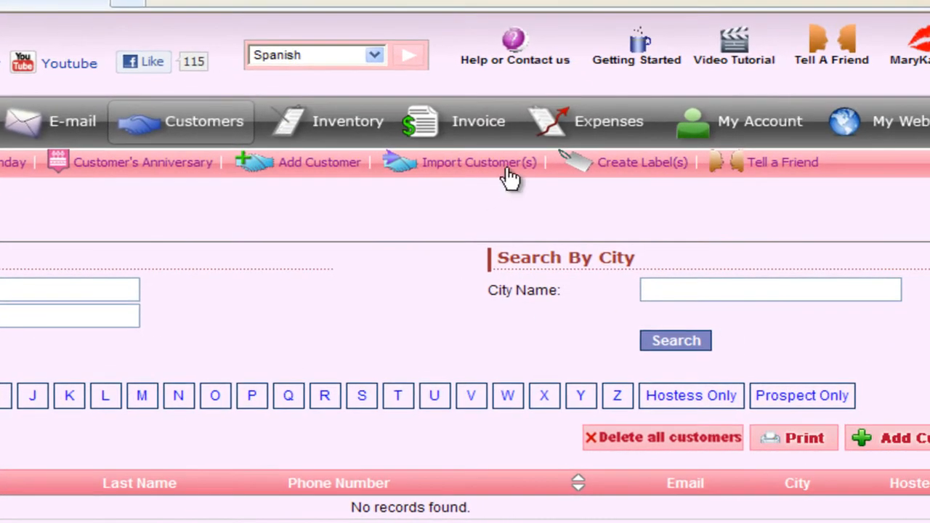
{"action": "left_click", "coordinate": [475, 171]}
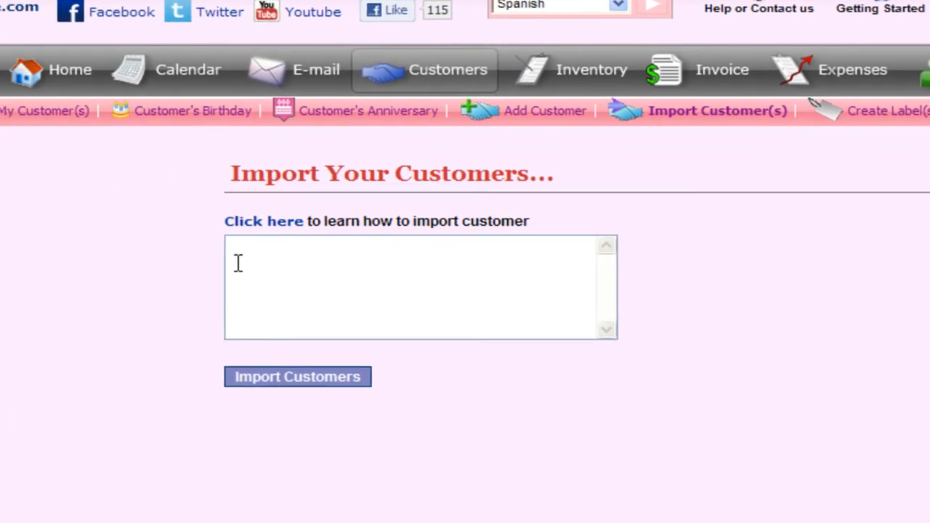
Expand and collapse the import instructions, then place the cursor in the empty customer data box
{"action": "left_click", "coordinate": [277, 227]}
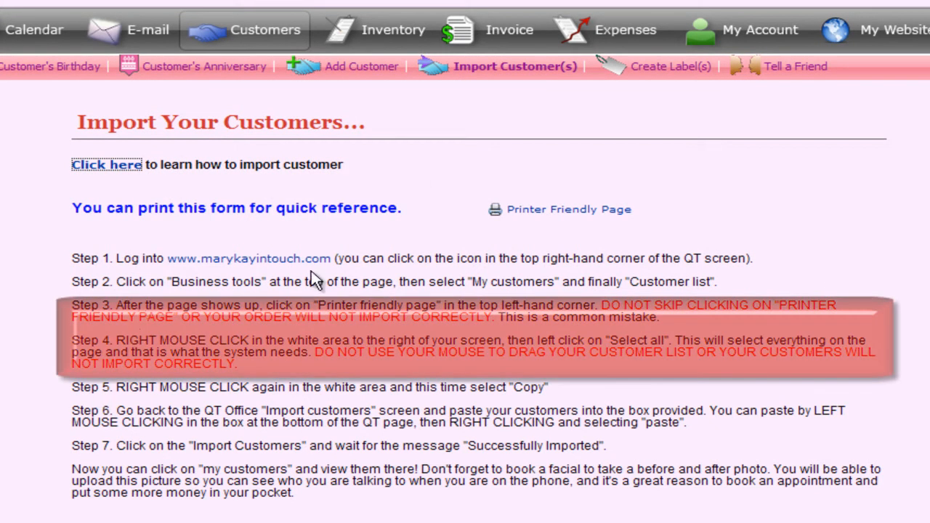
{"action": "left_click", "coordinate": [84, 167]}
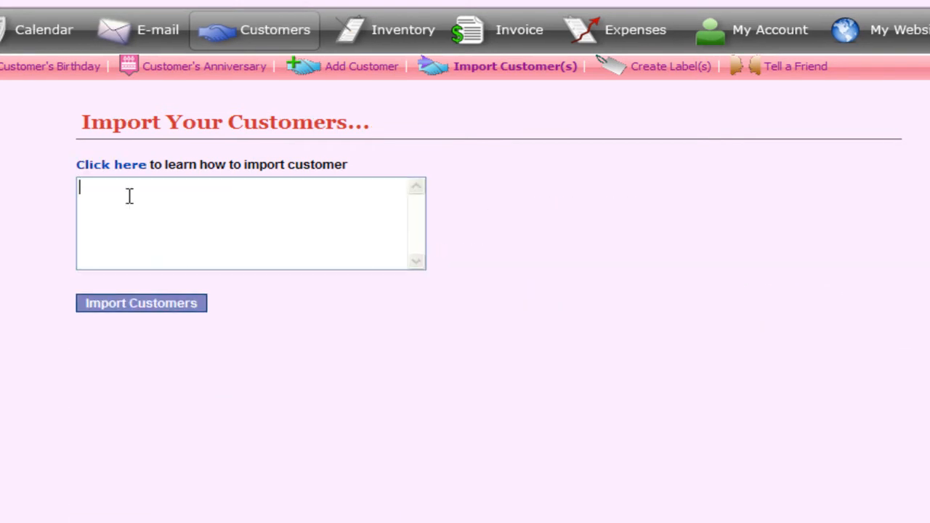
{"action": "left_click", "coordinate": [130, 196]}
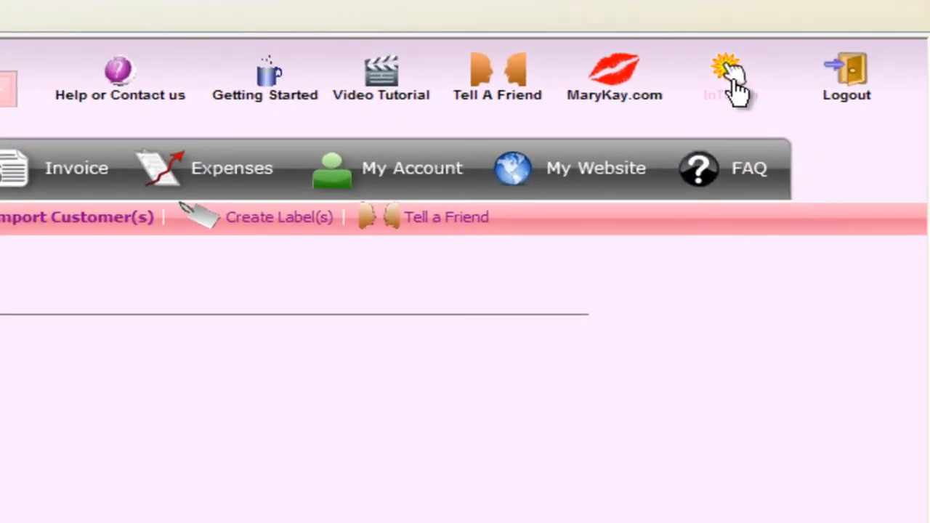
Launch Mary Kay InTouch and reveal the Business Tools > myCustomers® submenu showing Customer List
{"action": "left_click", "coordinate": [733, 80]}
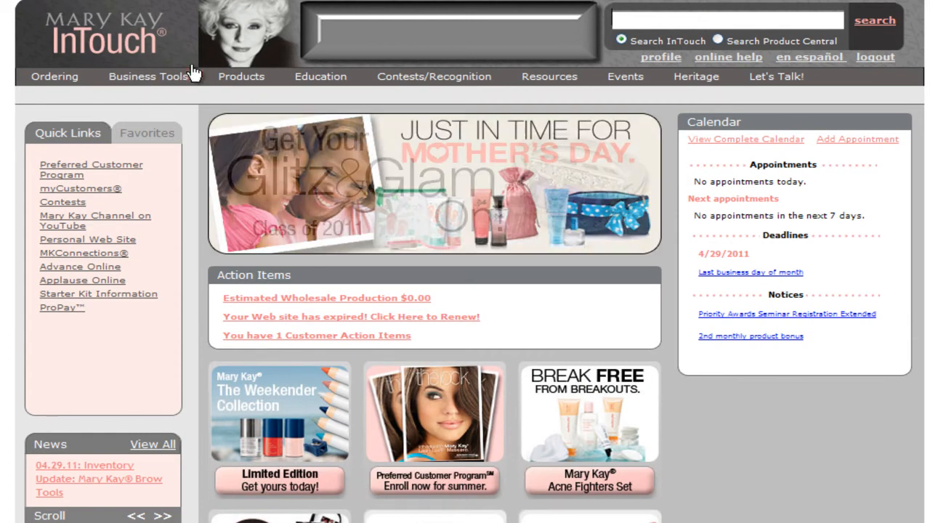
{"action": "mouse_move", "coordinate": [177, 81]}
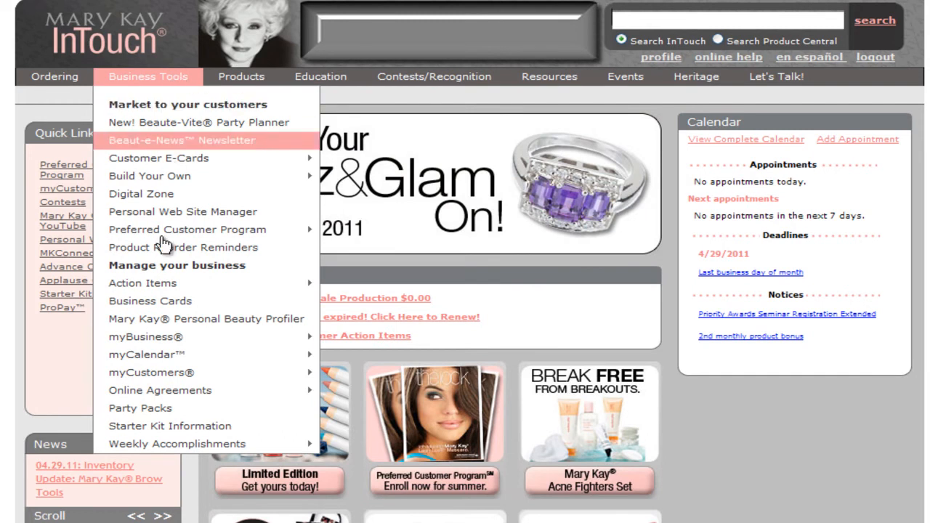
{"action": "mouse_move", "coordinate": [187, 376]}
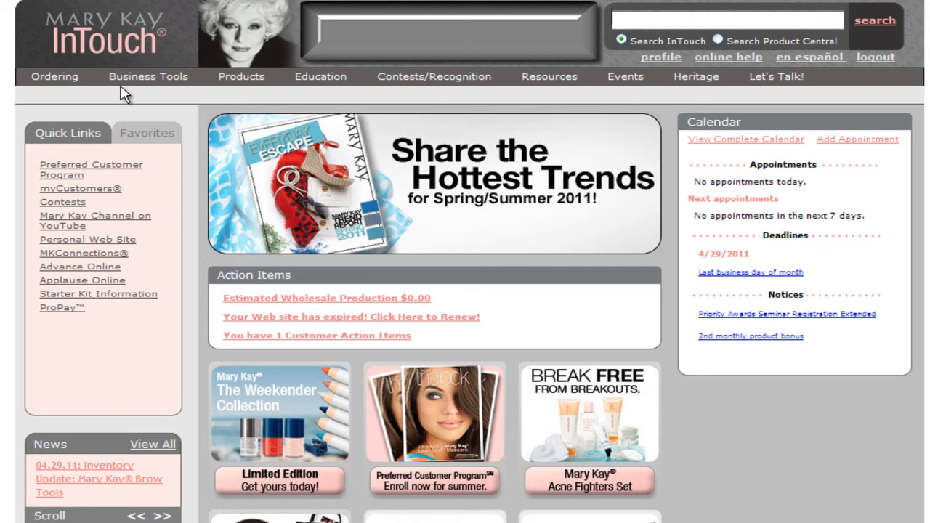
{"action": "mouse_move", "coordinate": [133, 85]}
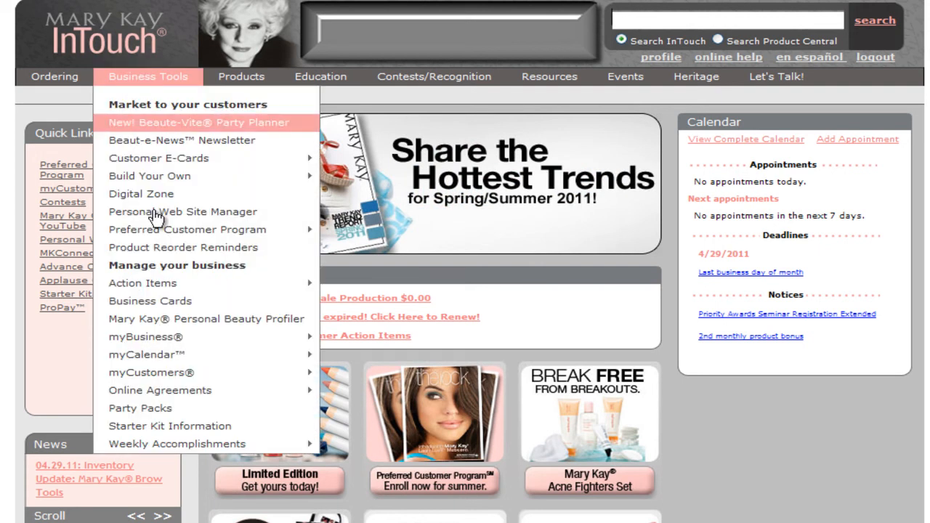
{"action": "mouse_move", "coordinate": [149, 379]}
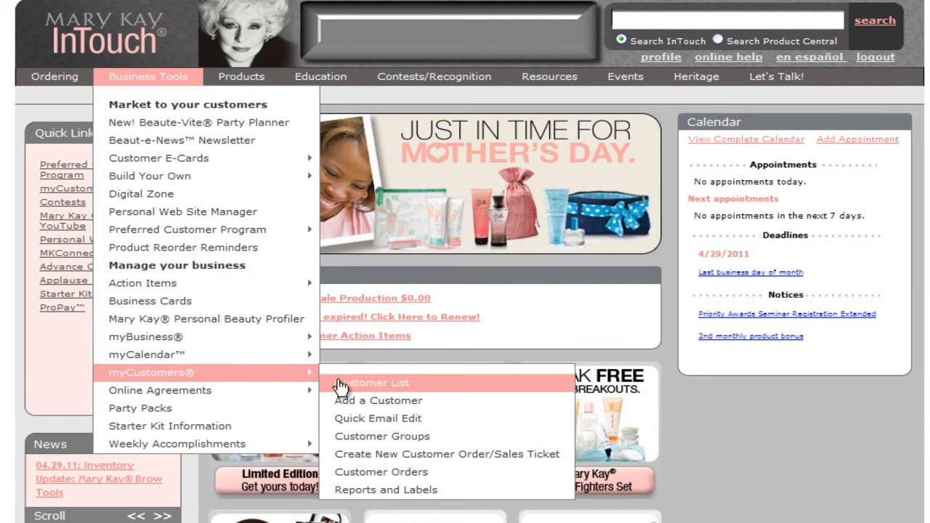
Open the Customer List and switch it to the Printer Friendly Page view
{"action": "left_click", "coordinate": [341, 386]}
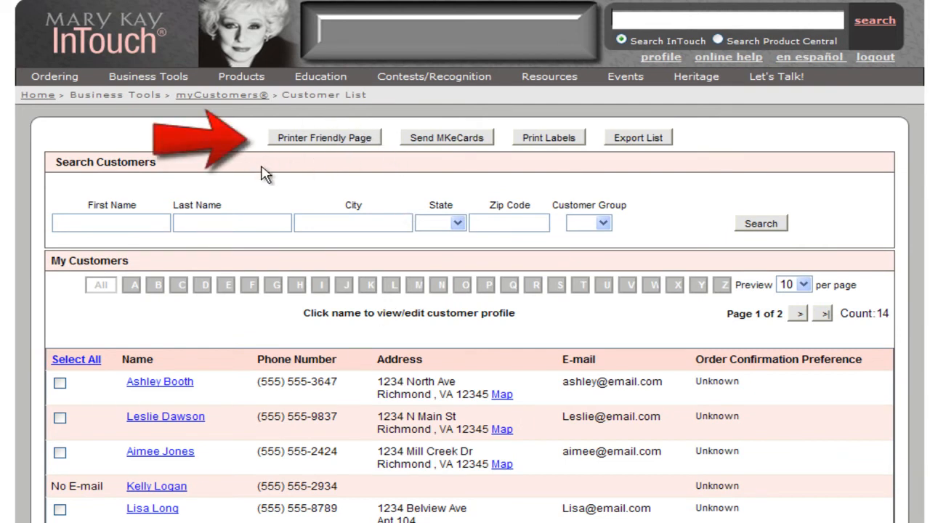
{"action": "left_click", "coordinate": [311, 139]}
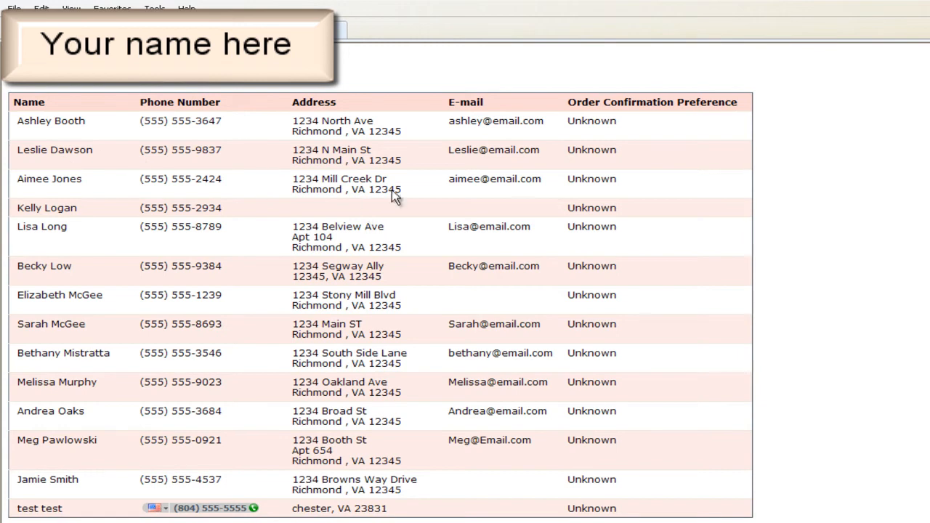
{"action": "right_click", "coordinate": [808, 191]}
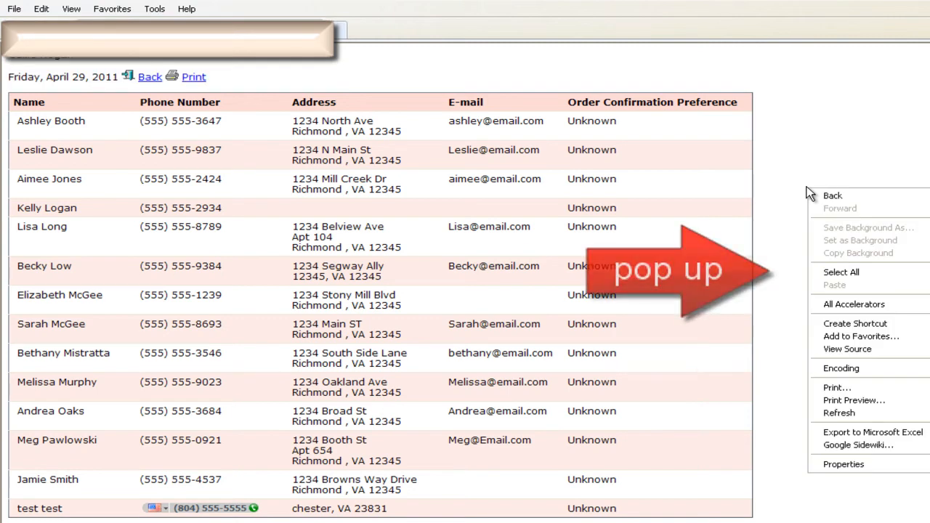
{"action": "left_click", "coordinate": [834, 277]}
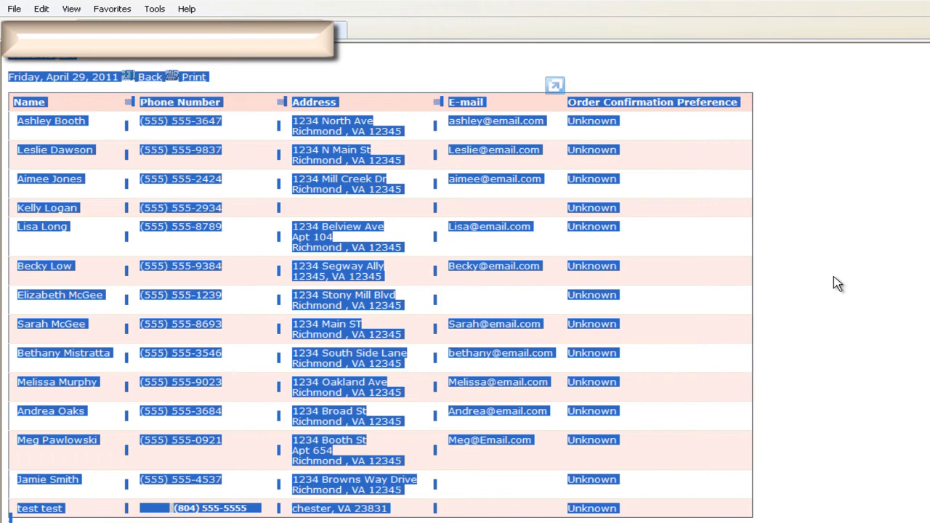
{"action": "left_click", "coordinate": [834, 278]}
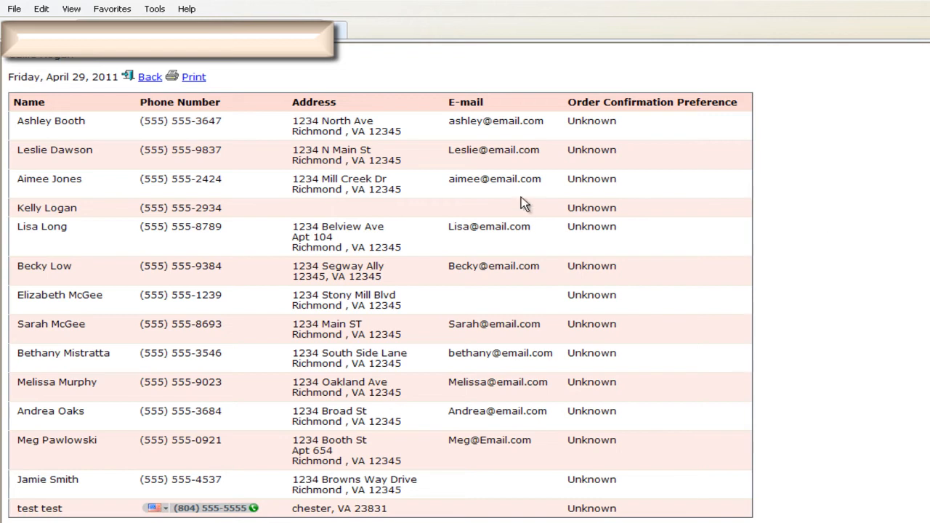
{"action": "left_click", "coordinate": [45, 9]}
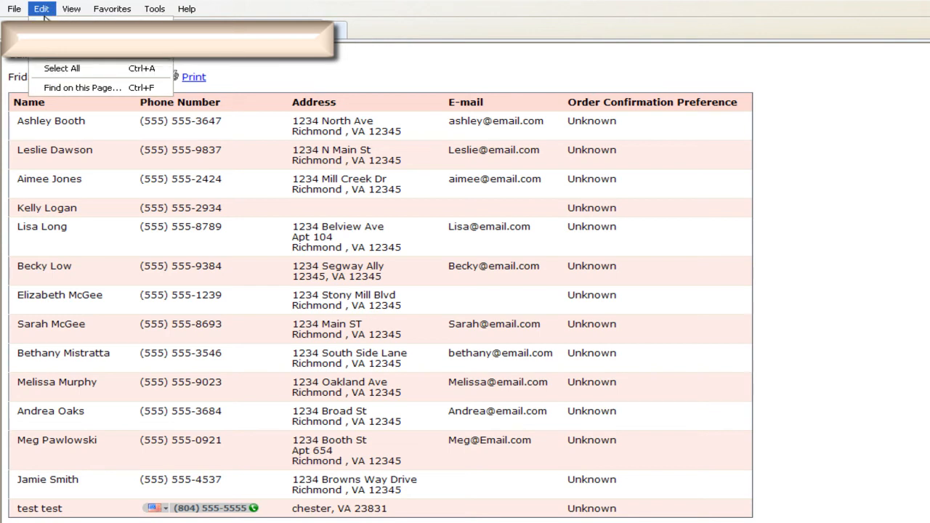
{"action": "left_click", "coordinate": [45, 69]}
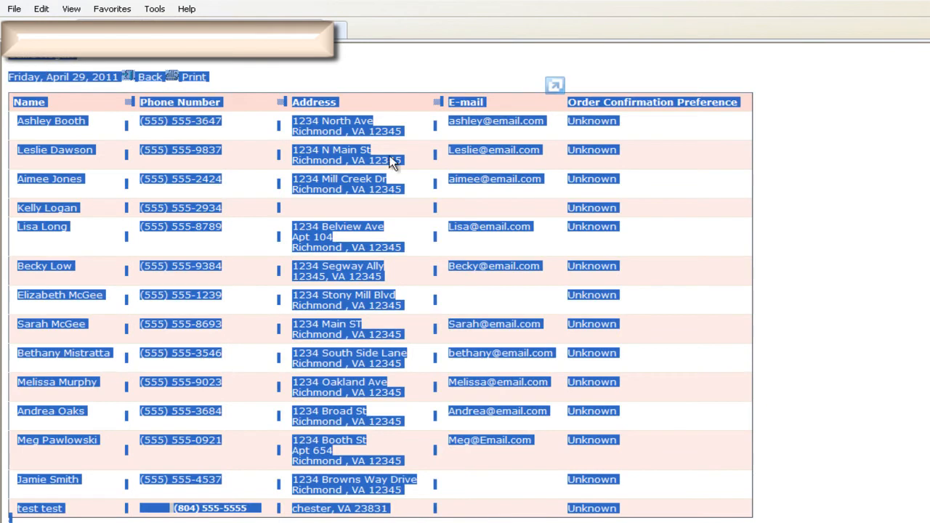
{"action": "left_click", "coordinate": [797, 287]}
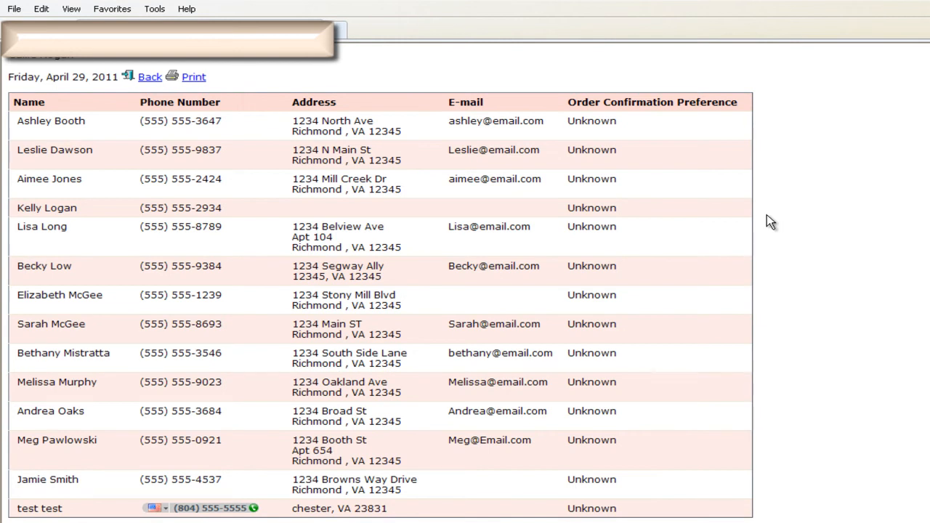
Select the whole customer list page with Ctrl+A and copy it from the right-click menu
{"action": "key", "text": "ctrl+a"}
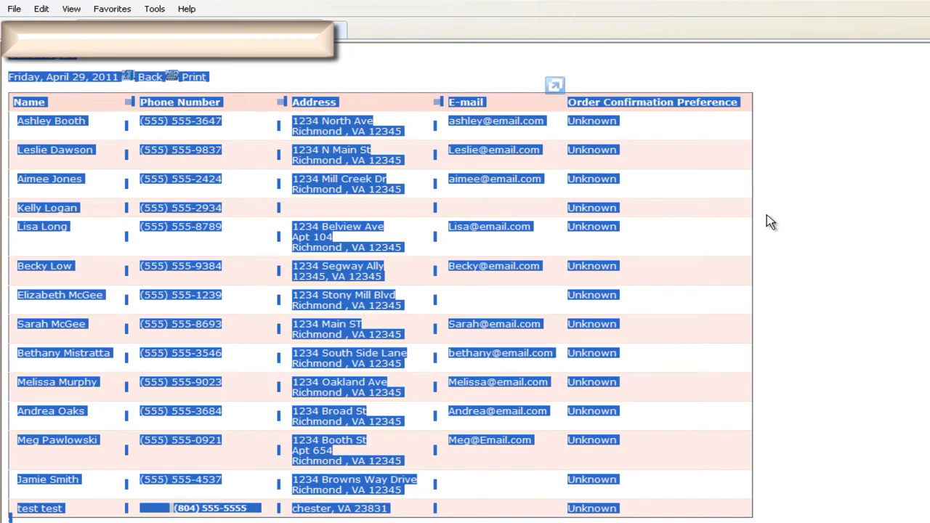
{"action": "left_click", "coordinate": [767, 216]}
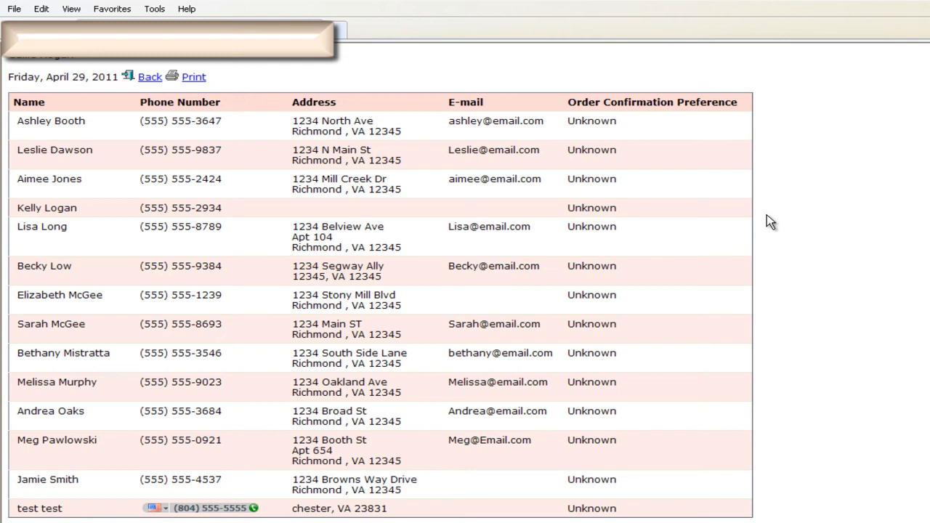
{"action": "key", "text": "ctrl+a"}
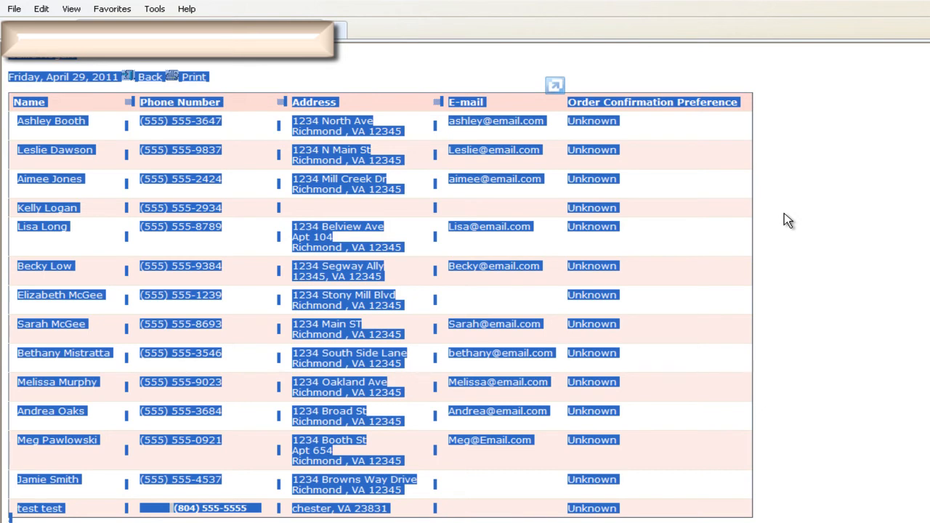
{"action": "right_click", "coordinate": [785, 213]}
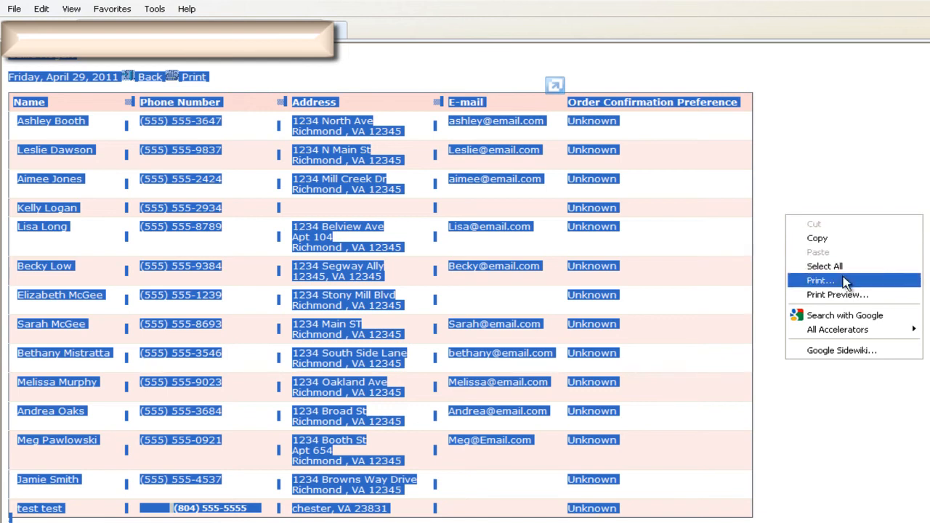
{"action": "left_click", "coordinate": [873, 239]}
{"action": "left_click", "coordinate": [864, 194]}
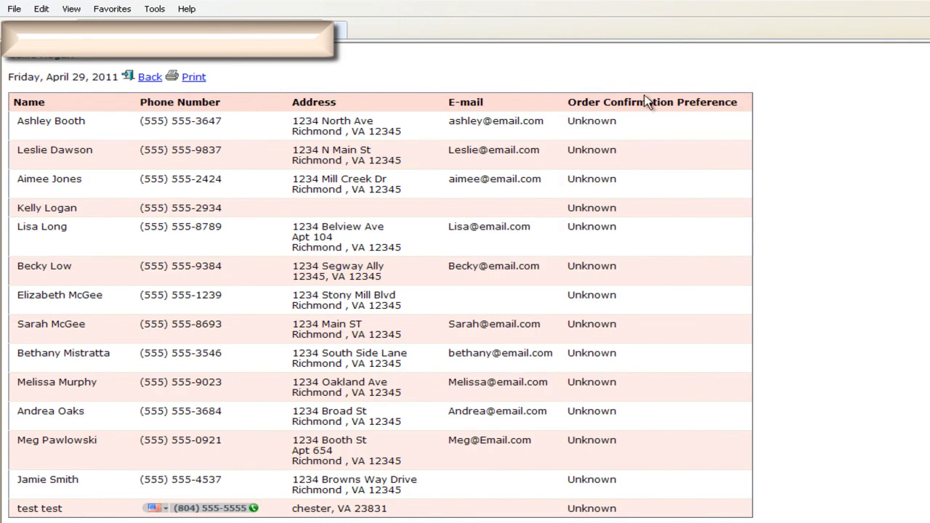
Show the Edit > Select All command, then reselect the entire page with Ctrl+A
{"action": "left_click", "coordinate": [41, 10]}
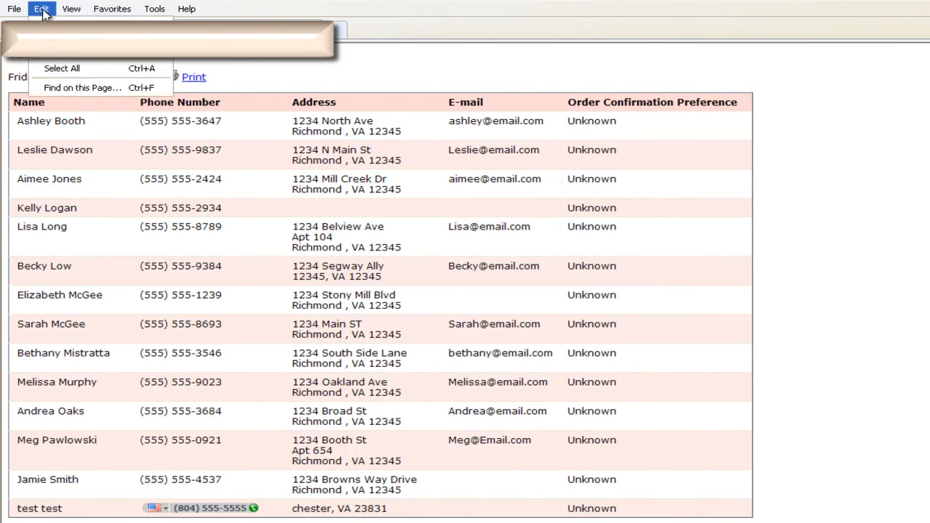
{"action": "left_click", "coordinate": [235, 64]}
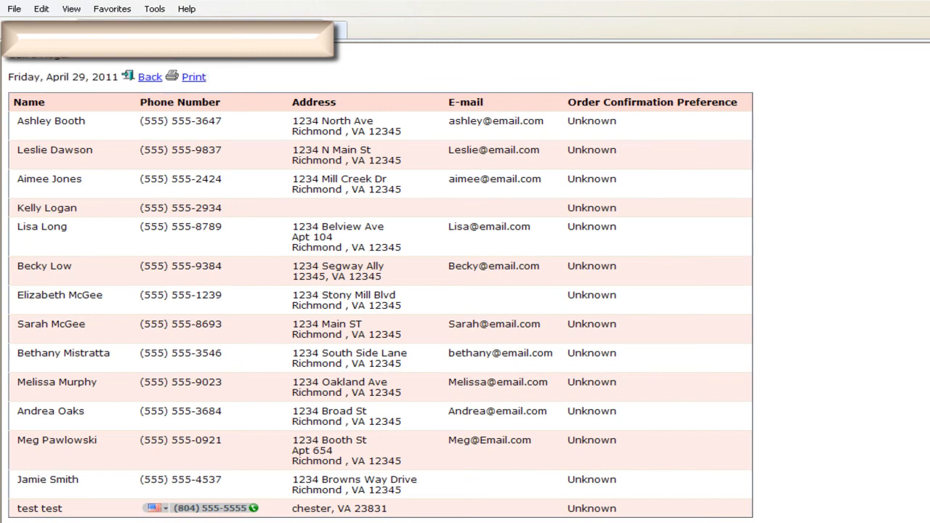
{"action": "left_click", "coordinate": [49, 11]}
{"action": "left_click", "coordinate": [49, 66]}
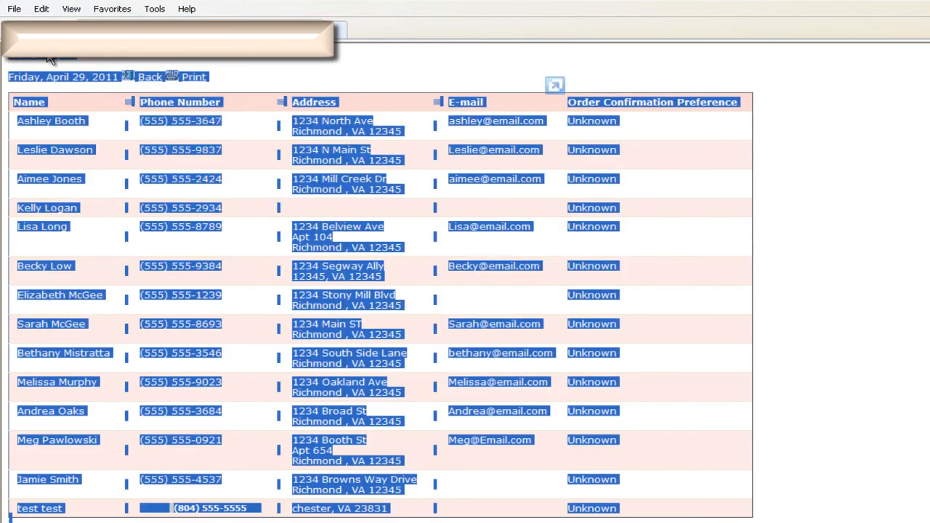
{"action": "left_click", "coordinate": [44, 14]}
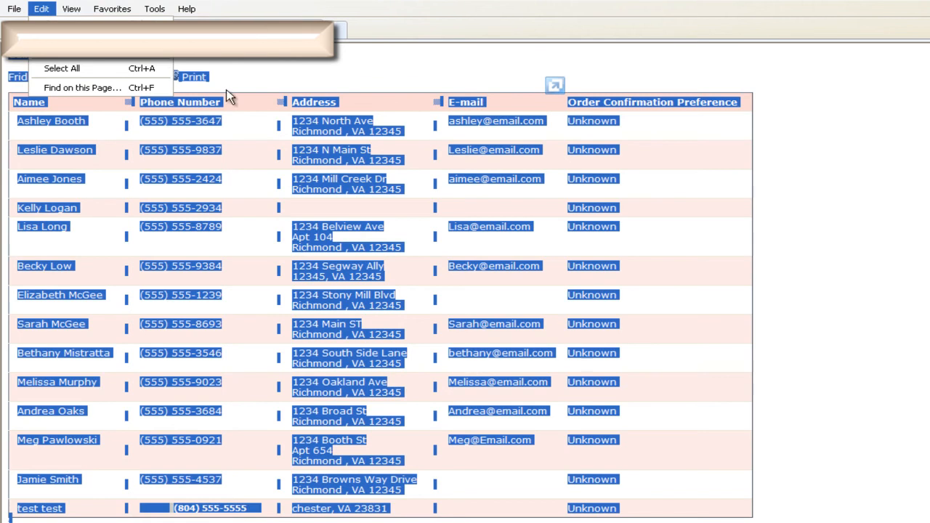
{"action": "left_click", "coordinate": [347, 90]}
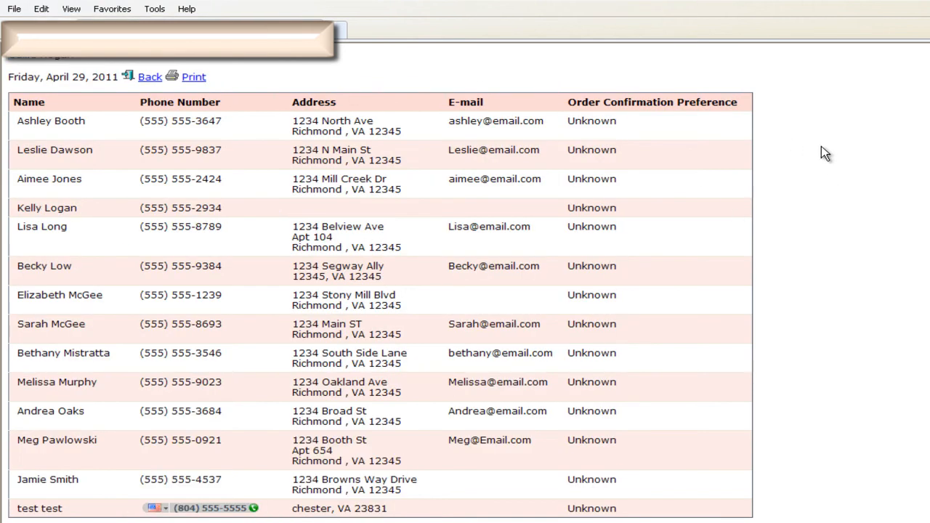
{"action": "key", "text": "ctrl+a"}
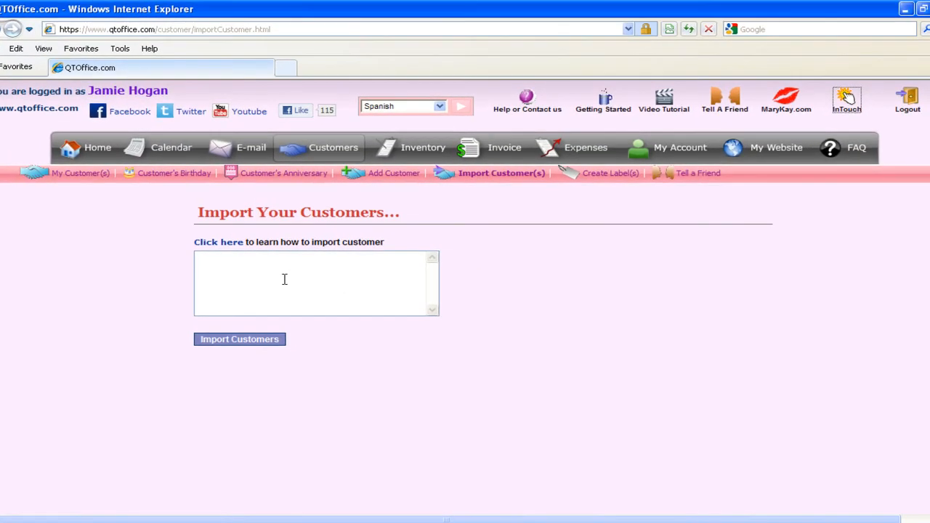
Click inside the empty text box on QTOffice's Import Your Customers page
{"action": "left_click", "coordinate": [284, 280]}
Paste the copied customer records, ending with the test test entry, into the import box
{"action": "key", "text": "ctrl+v"}
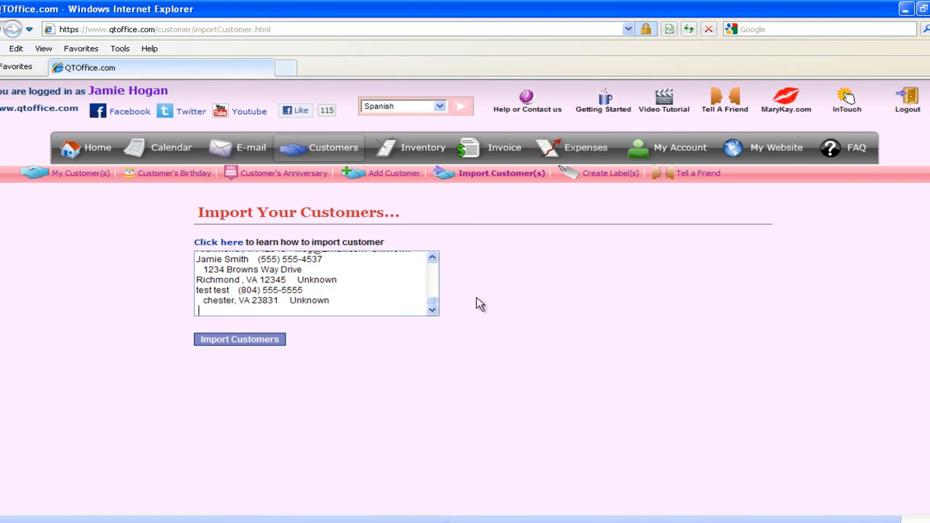
{"action": "left_click", "coordinate": [386, 278]}
{"action": "right_click", "coordinate": [385, 278]}
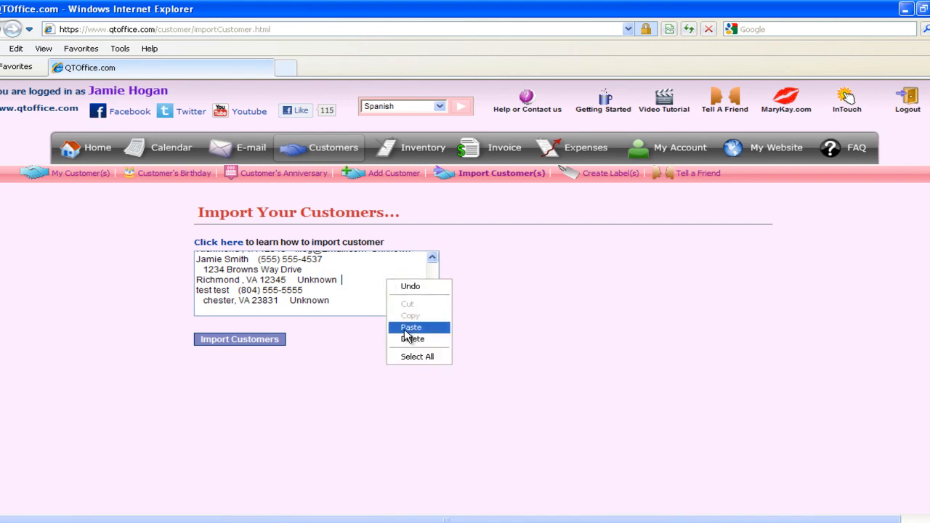
{"action": "left_click", "coordinate": [475, 257]}
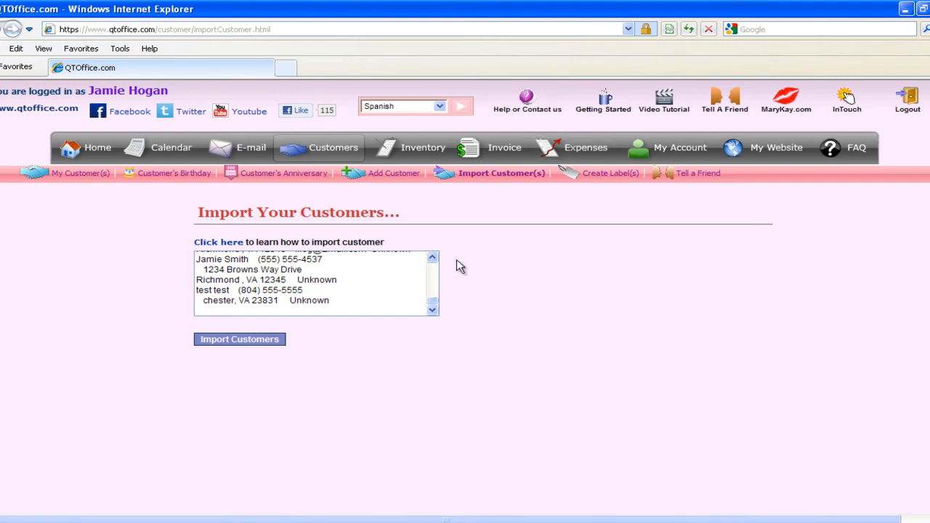
Import the pasted list, confirming 14 of 14 customers imported with 0 failures and 0 duplicates
{"action": "left_click", "coordinate": [237, 342]}
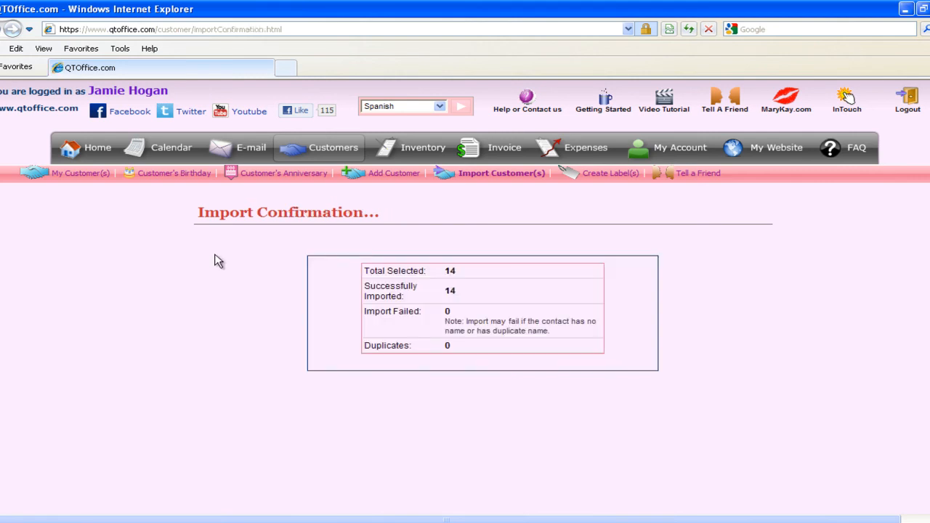